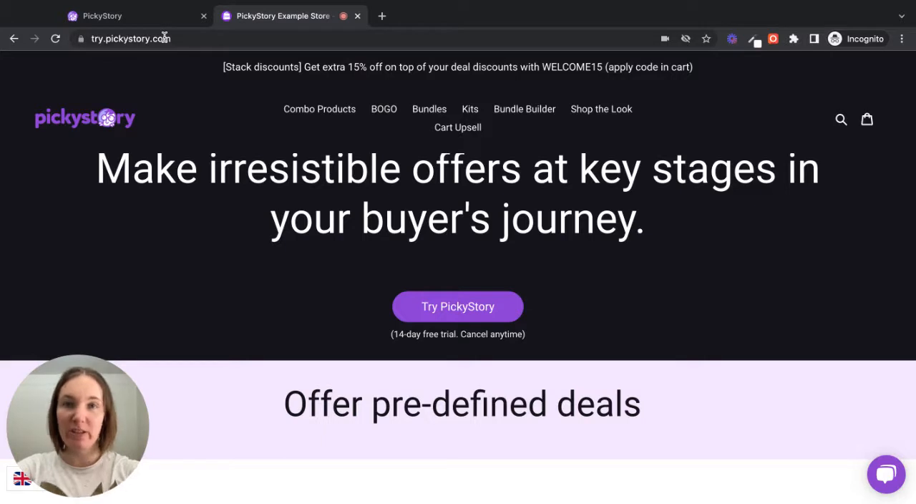
- Open the example store's Bundle Builder page and examine the Picky T-shirts custom bundle offer
left_click(512, 111)
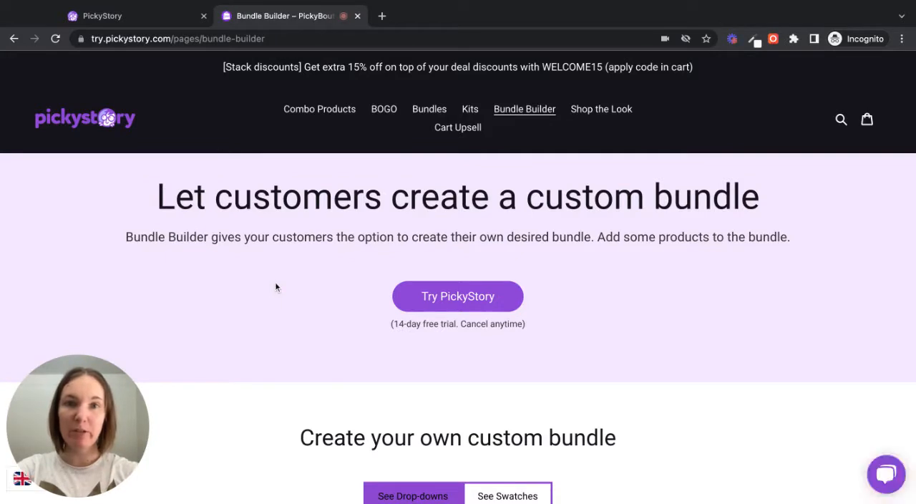
scroll(458, 329, "down", 2)
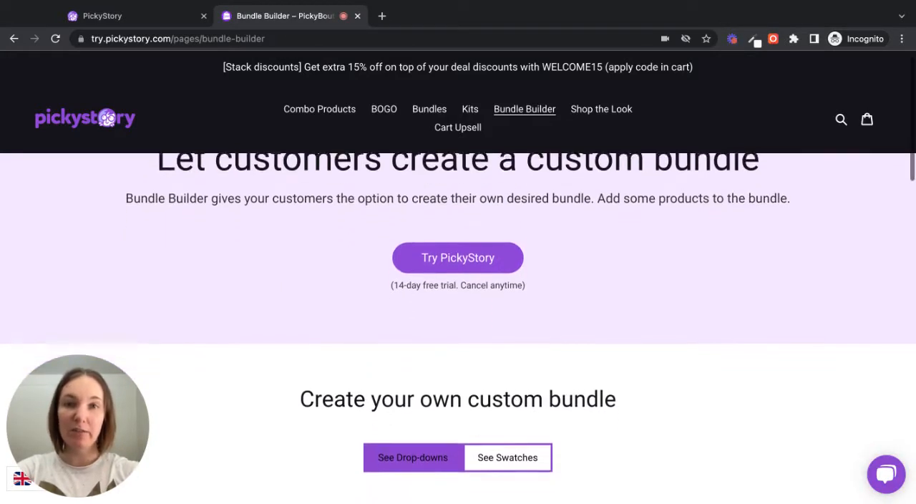
scroll(459, 330, "down", 3)
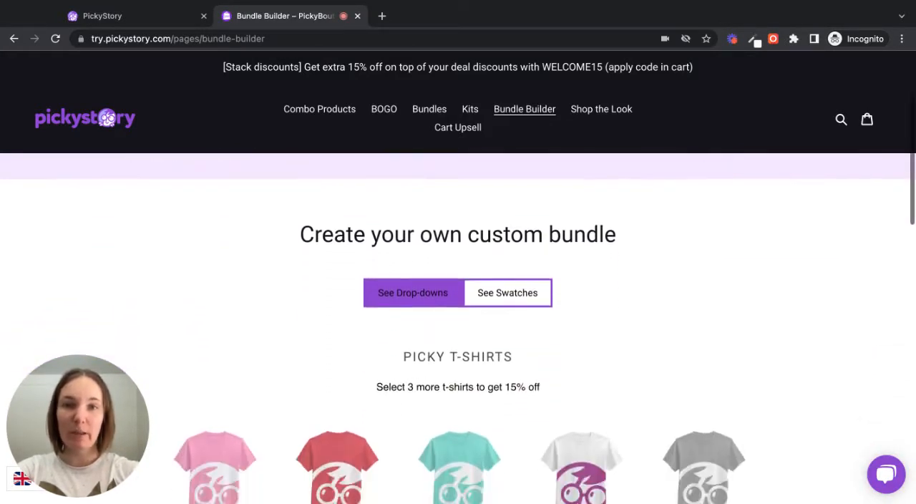
scroll(359, 250, "down", 2)
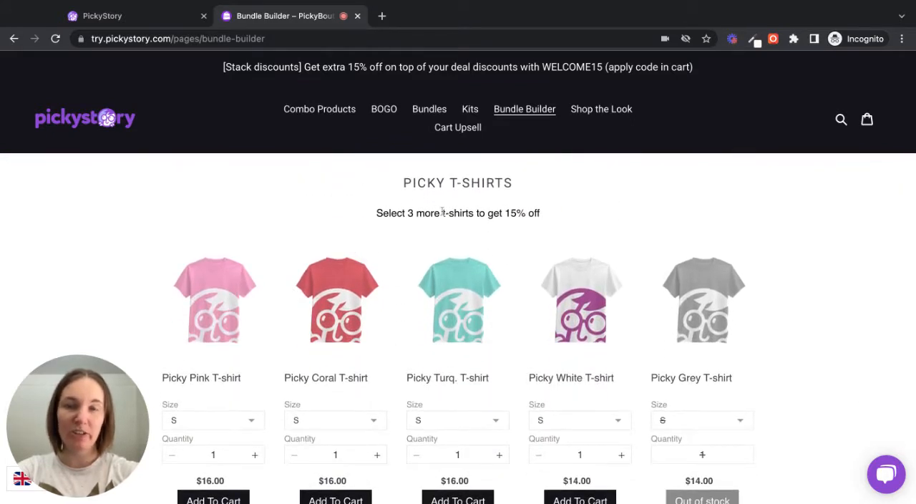
scroll(315, 227, "down", 1)
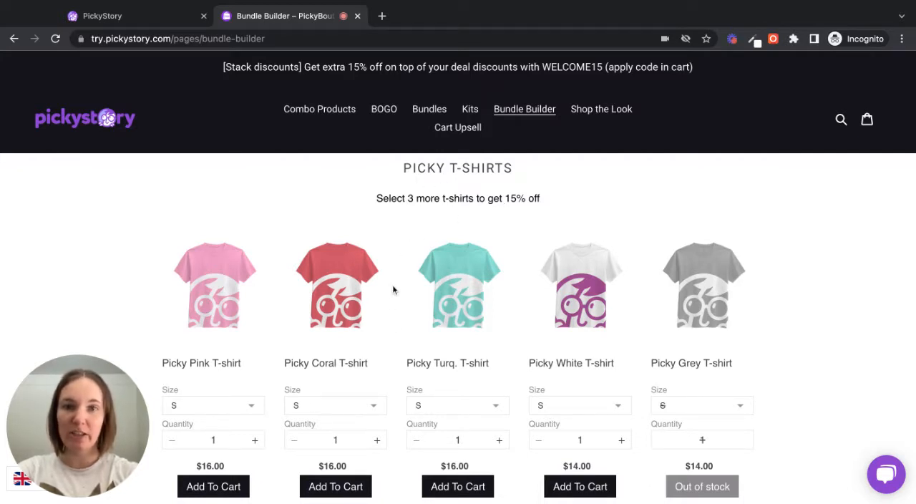
- Add the Picky Coral, Picky Turq. and Picky White T-shirts to the bundle and check the discount message
scroll(391, 297, "down", 2)
left_click(344, 356)
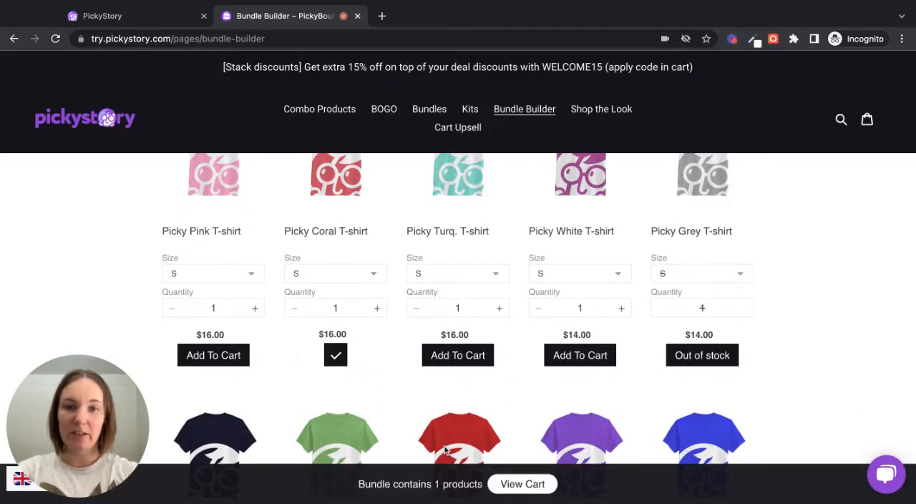
left_click(448, 355)
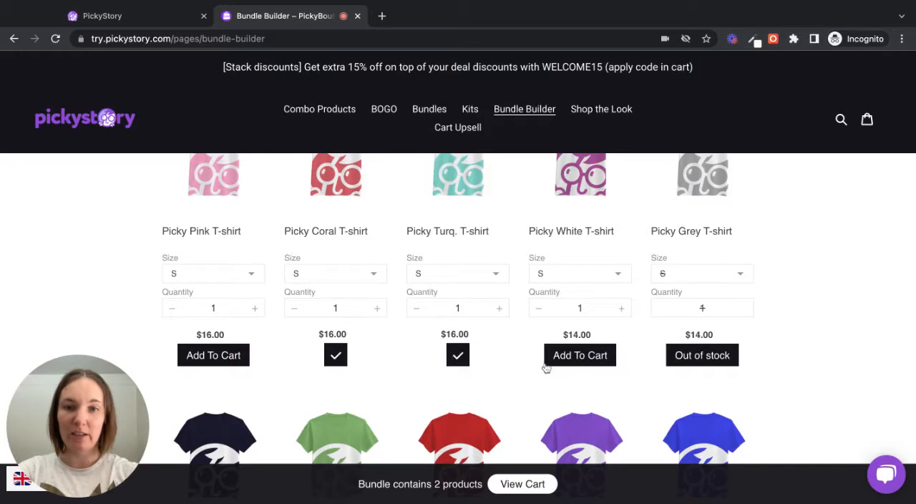
left_click(595, 355)
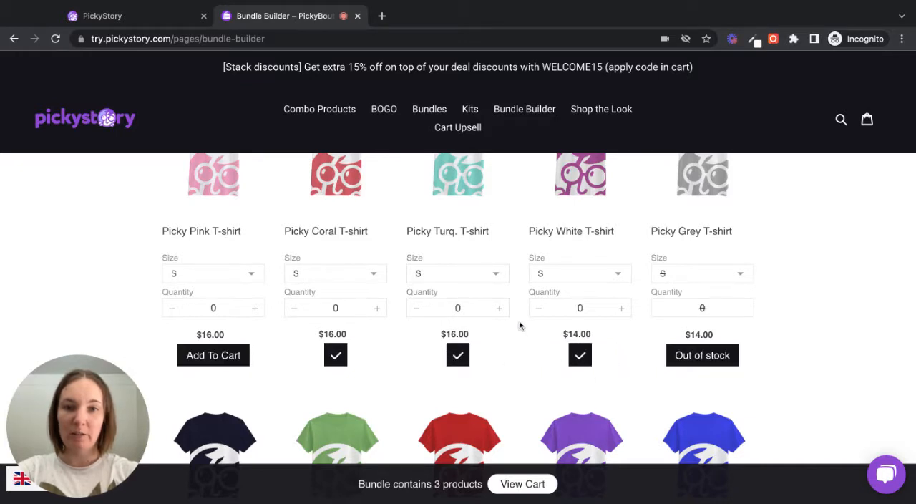
scroll(519, 326, "up", 3)
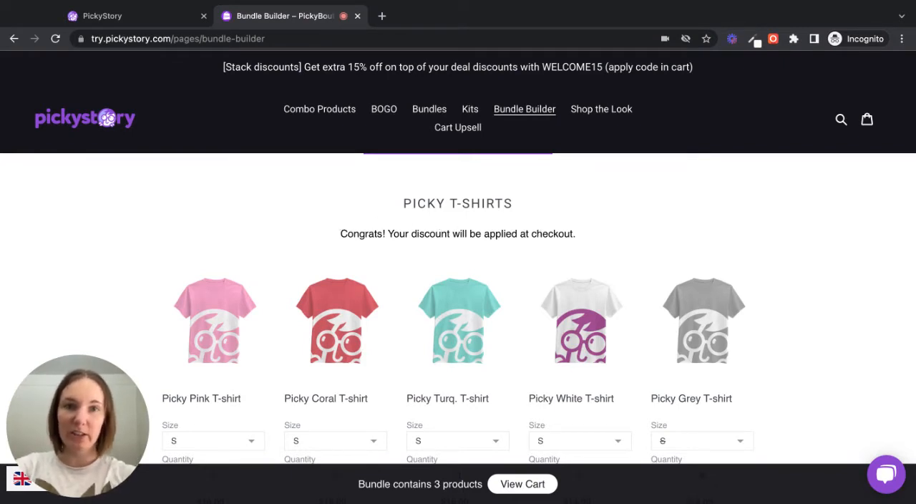
- Switch to the PickyStory admin and create a deal group of the Bundle Builder type
left_click(141, 18)
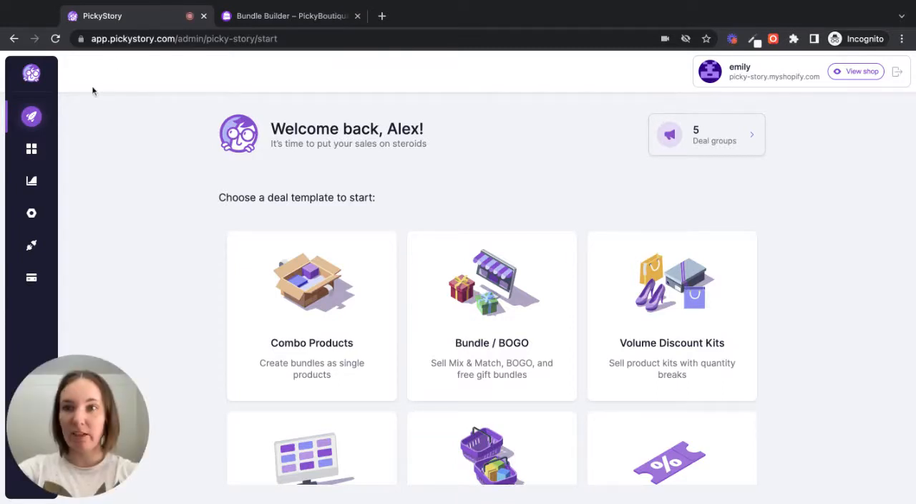
mouse_move(53, 133)
left_click(71, 150)
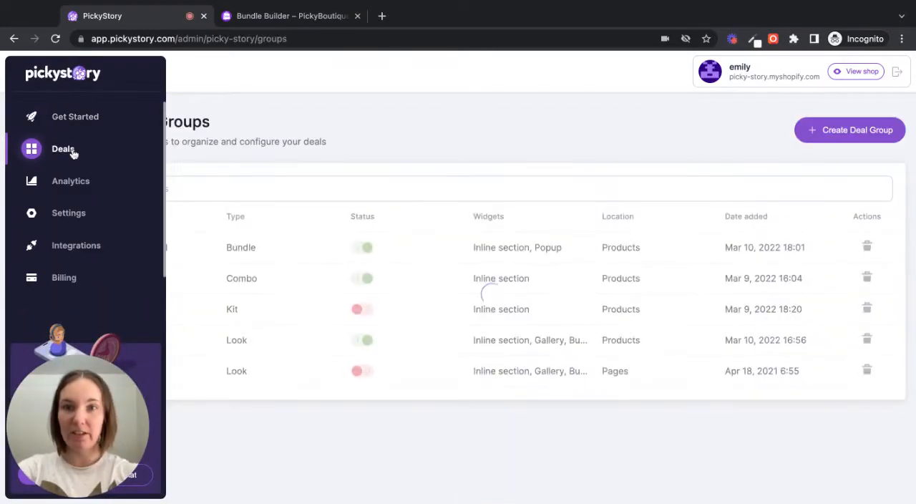
left_click(838, 134)
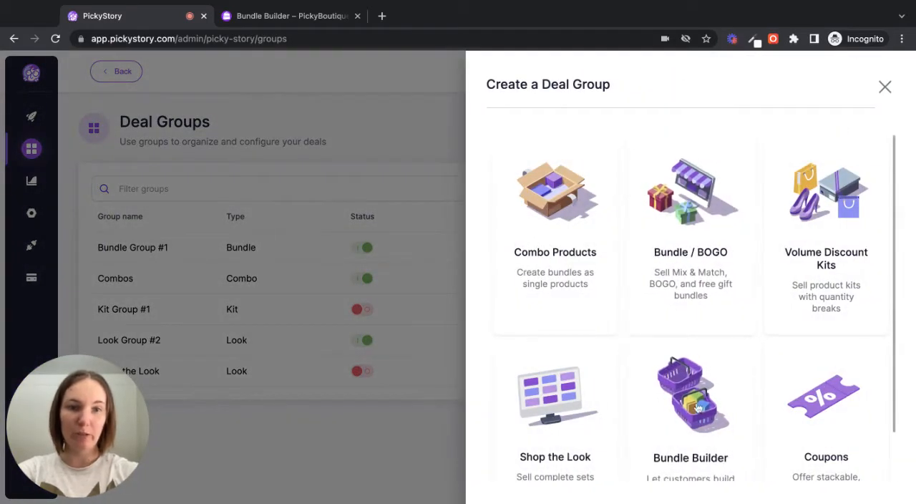
left_click(698, 406)
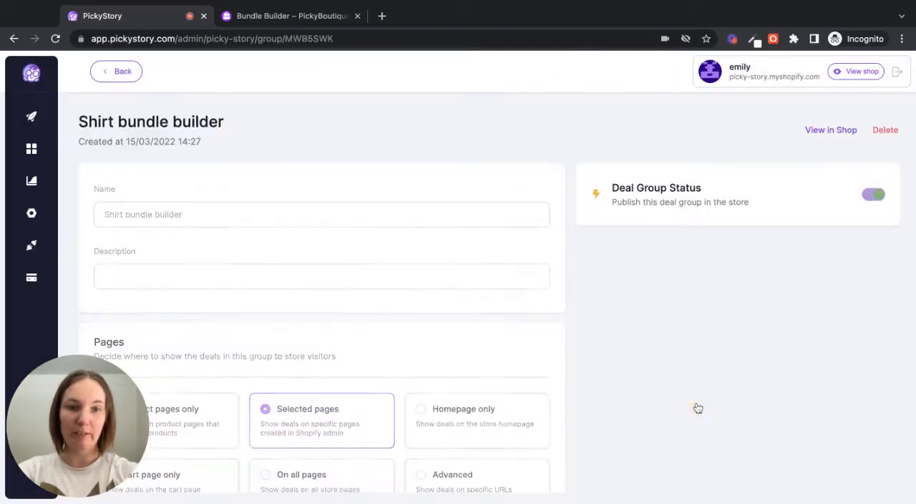
- Name the deal group "Shirts" and create a new builder in it
triple_click(360, 218)
type("Shirts")
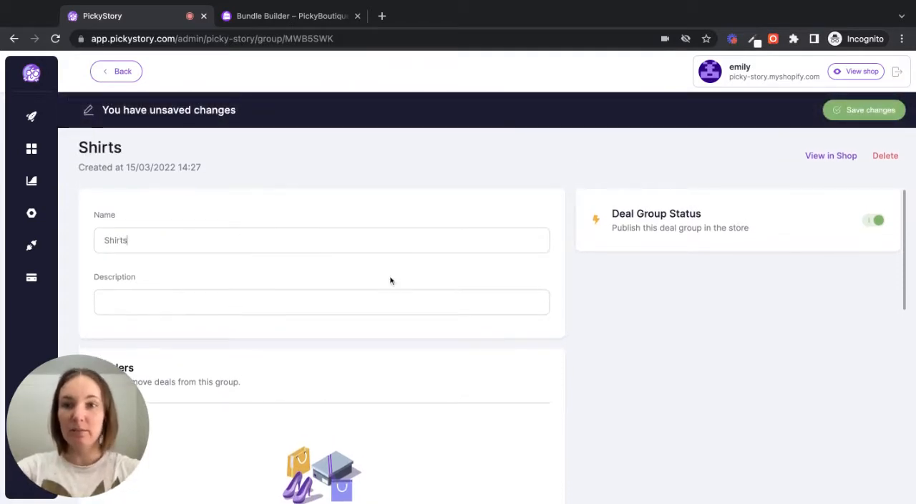
scroll(390, 280, "down", 4)
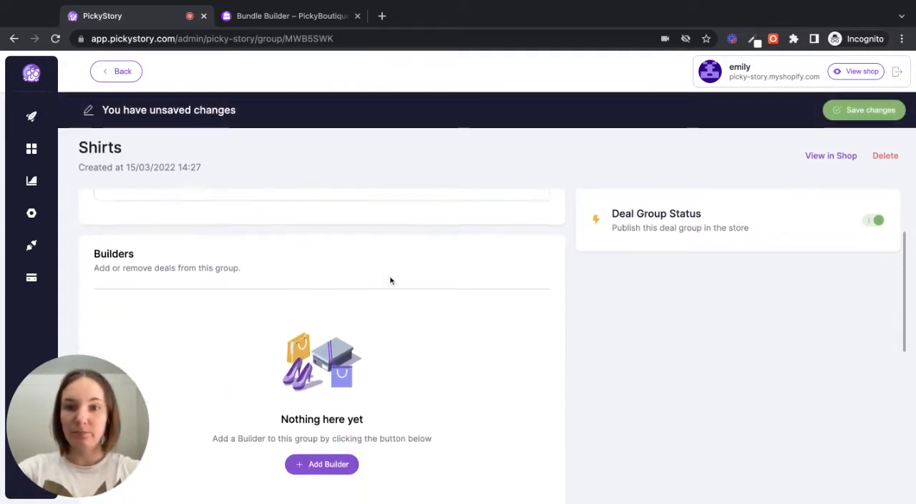
left_click(327, 434)
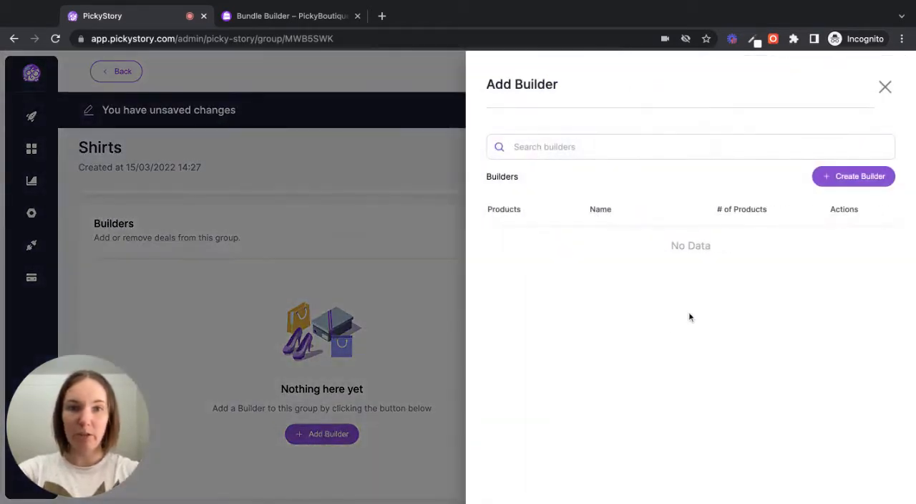
left_click(849, 177)
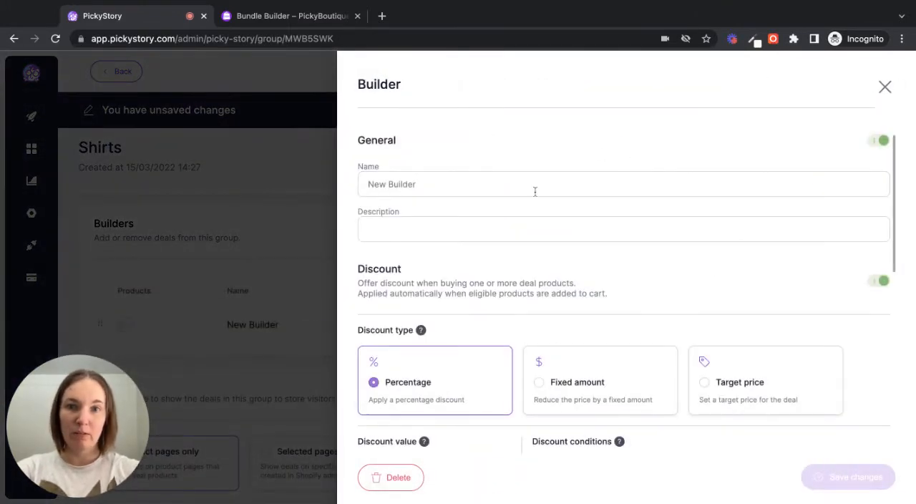
- Name the new builder "3 for 20% off shirts"
triple_click(535, 191)
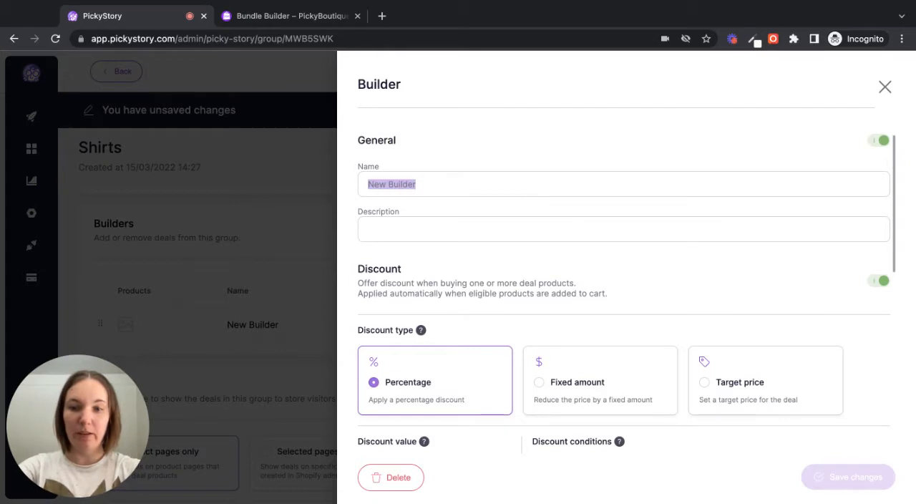
type("3 for 20% ")
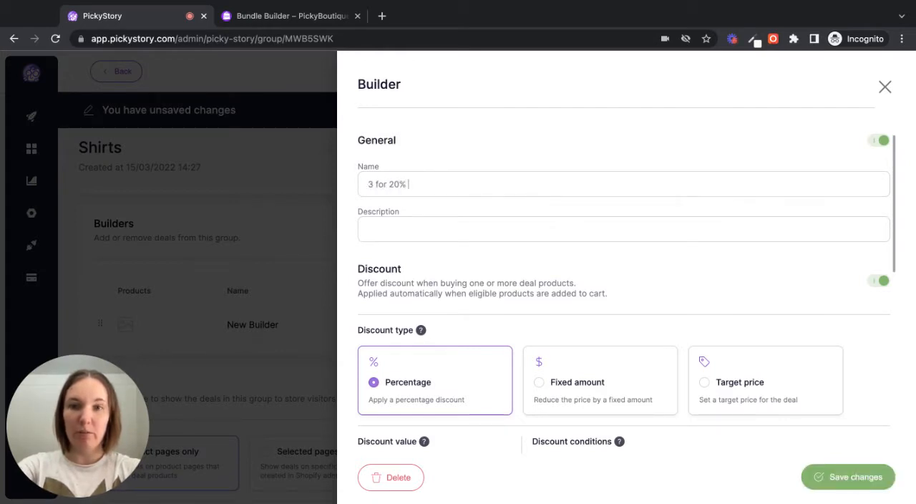
type("off shirts")
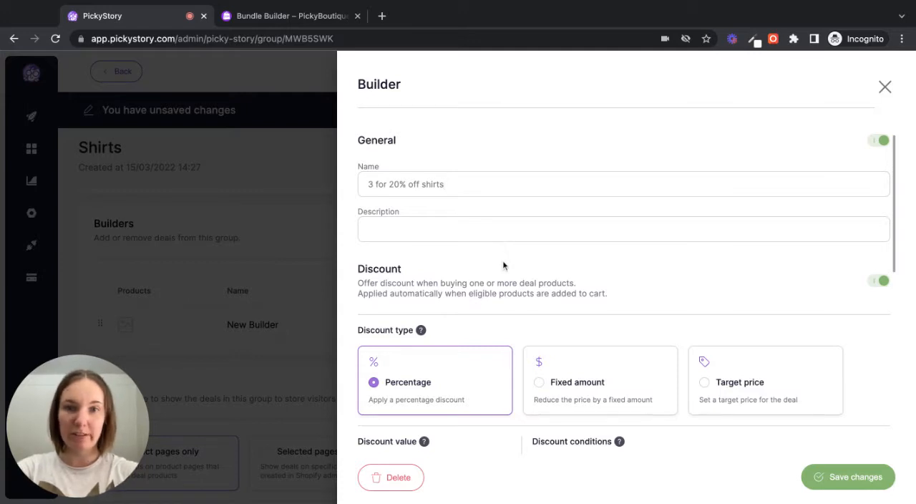
- Turn the builder's discount off and on again, and set the percentage discount value to 20
scroll(503, 265, "down", 3)
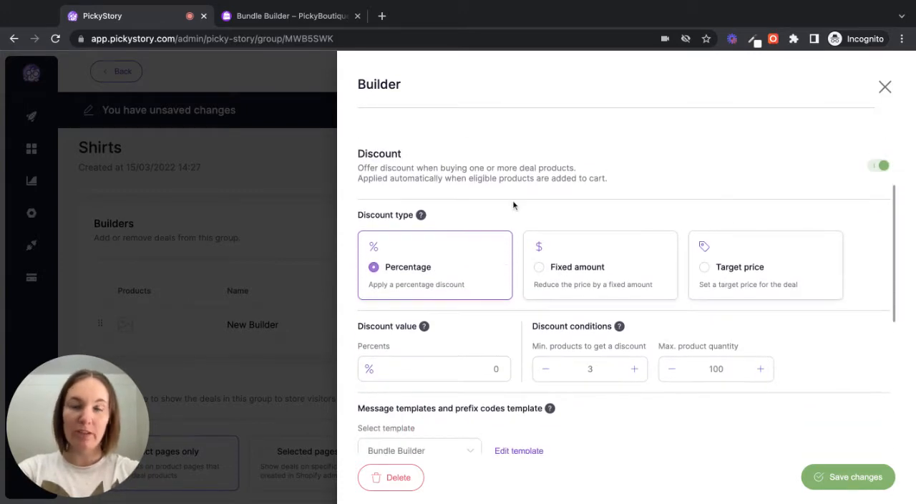
left_click(880, 166)
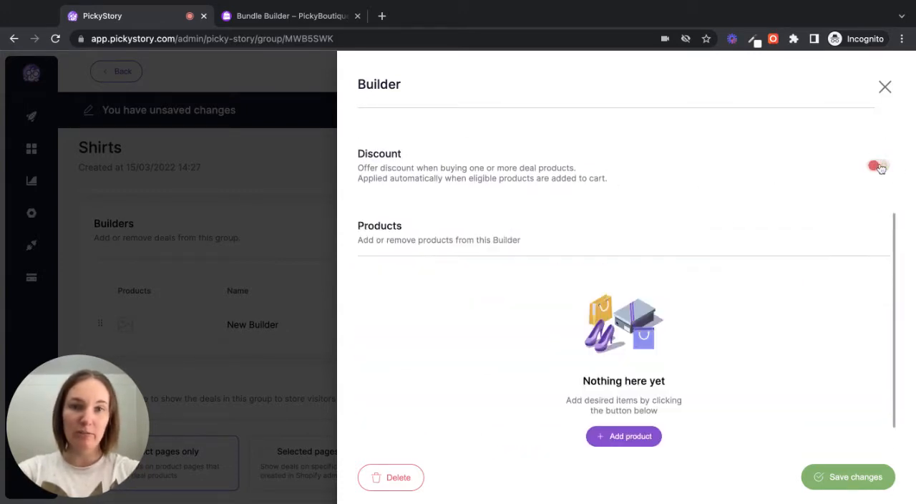
left_click(877, 167)
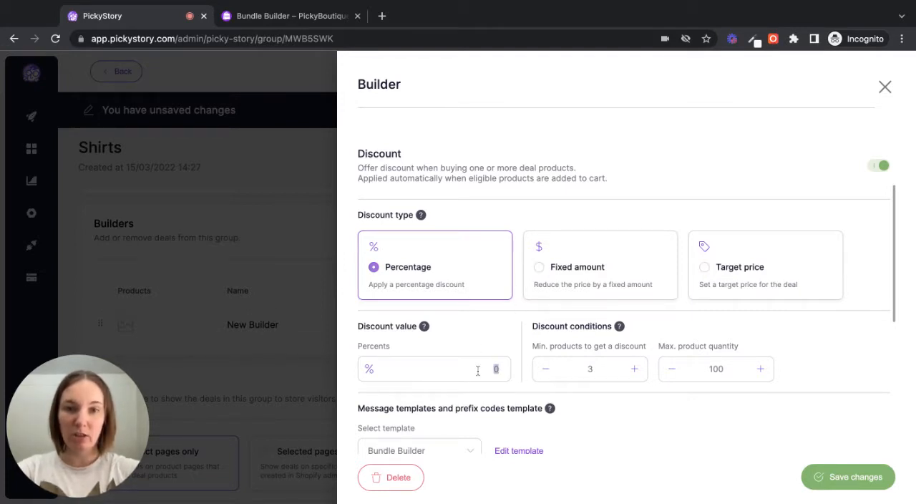
type("20")
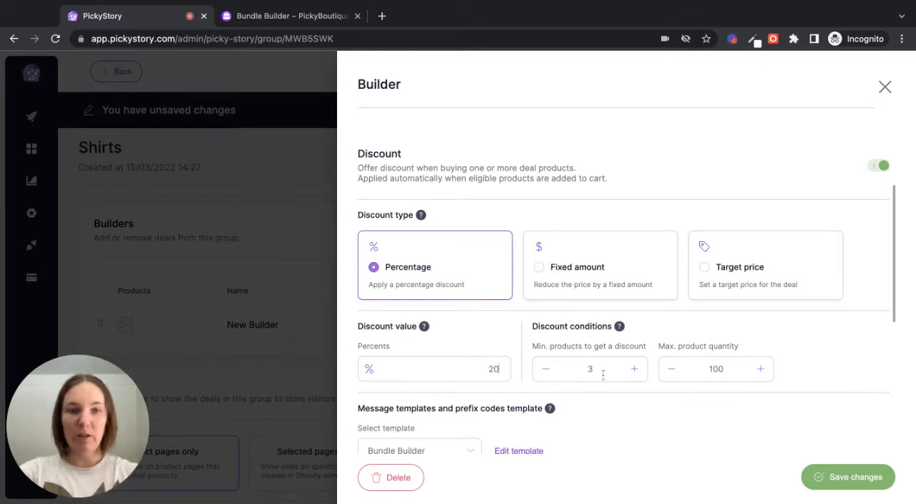
- Look through the message template choices and review the Bundle Builder template's code and discount messages without changing them
scroll(600, 402, "down", 1)
scroll(600, 408, "down", 3)
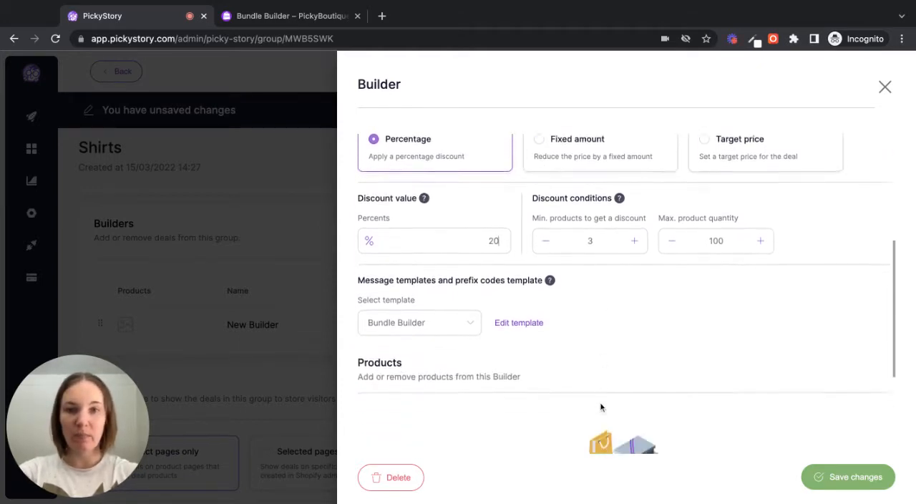
left_click(474, 305)
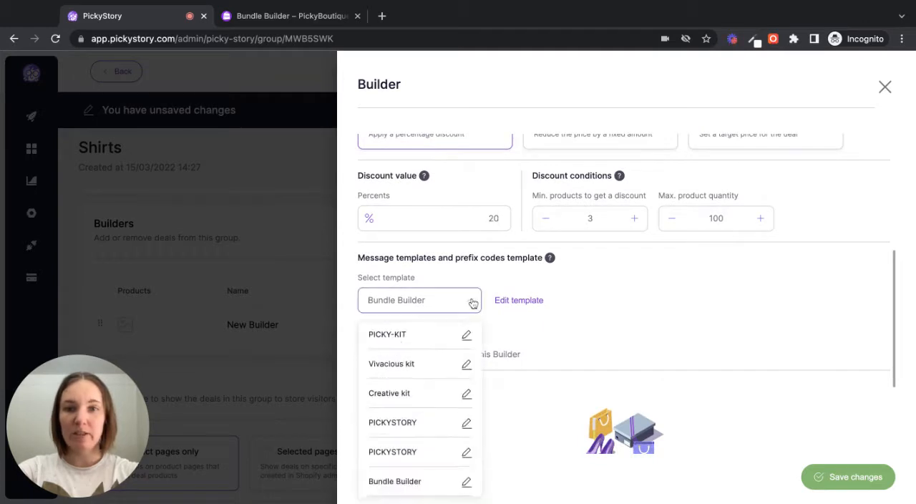
scroll(429, 364, "up", 4)
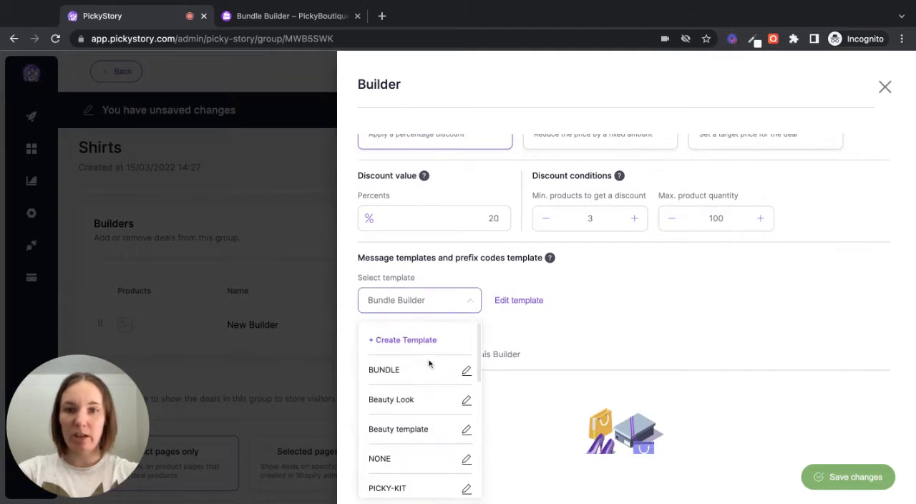
left_click(518, 336)
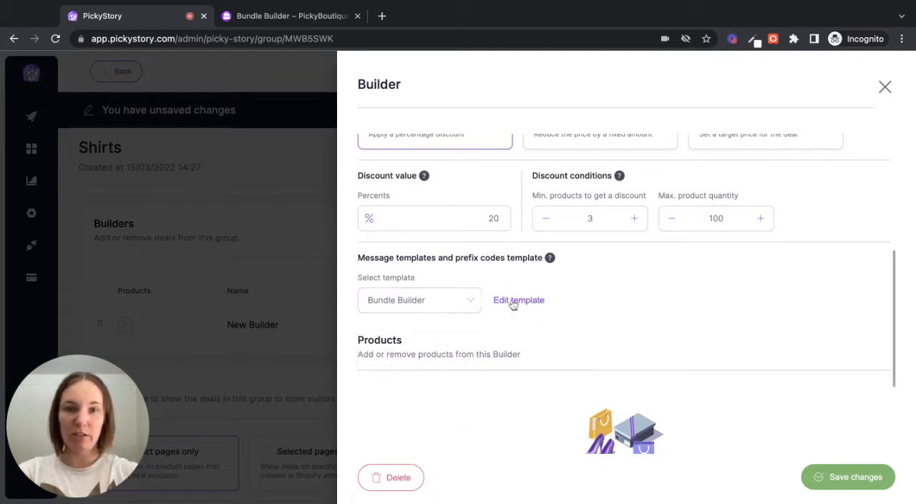
left_click(512, 303)
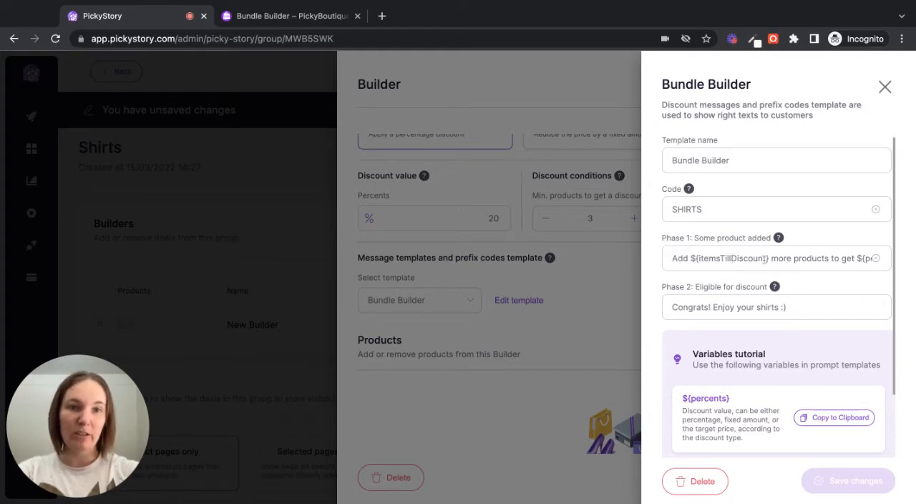
scroll(765, 259, "right", 1)
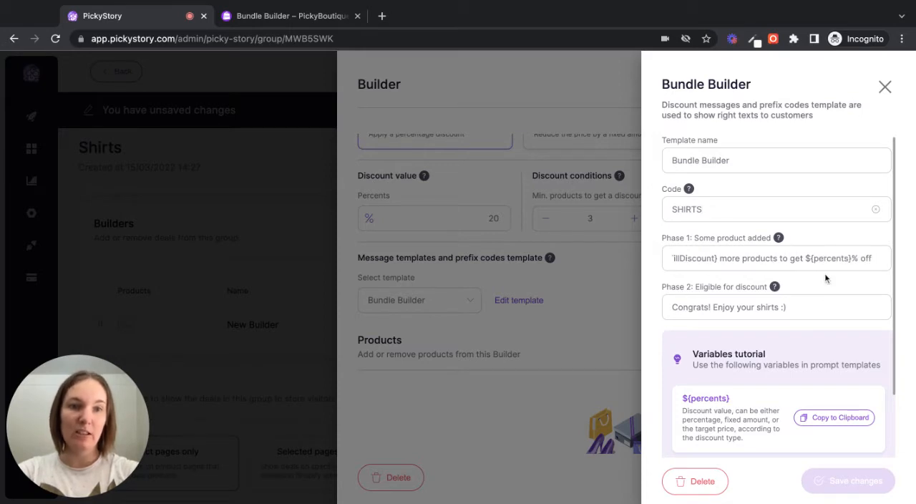
scroll(742, 263, "left", 2)
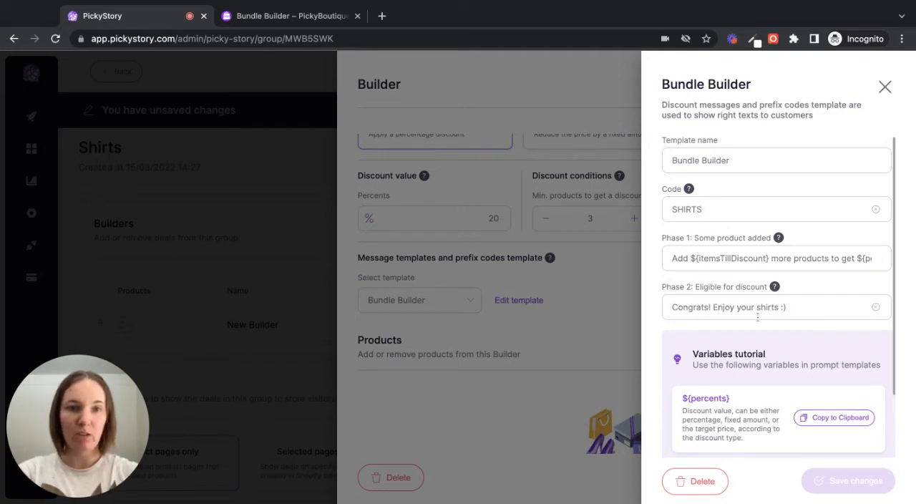
left_click(579, 329)
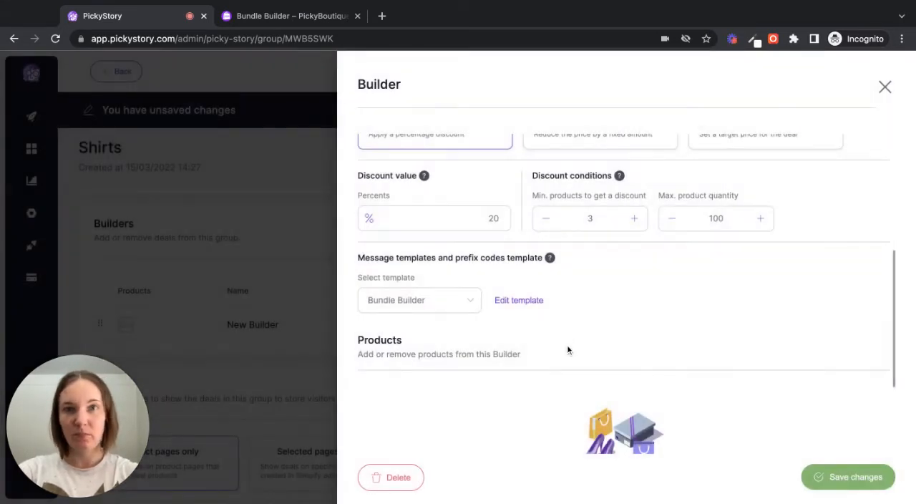
- Search the products for "shirt" and add the White, Grey, Dark Green, Black and Green T-shirts to the builder
scroll(567, 344, "down", 1)
scroll(567, 345, "down", 3)
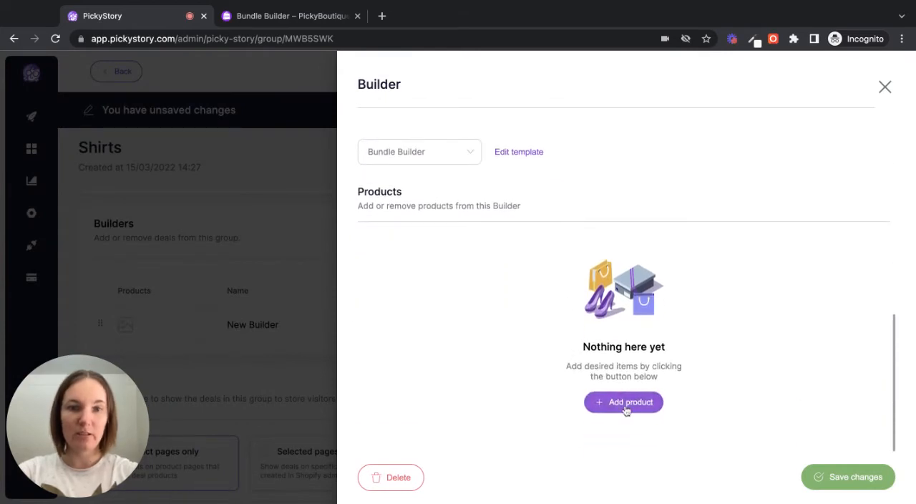
left_click(625, 404)
left_click(715, 149)
type("s")
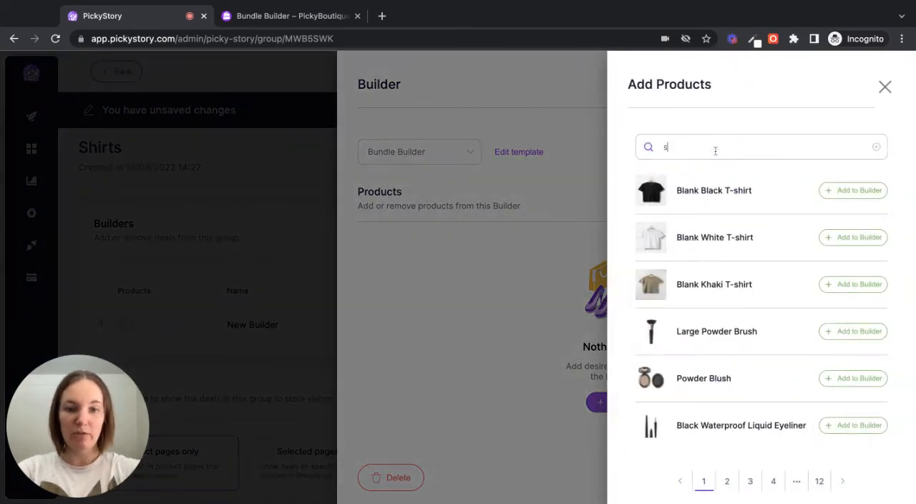
type("hirt")
scroll(707, 290, "down", 3)
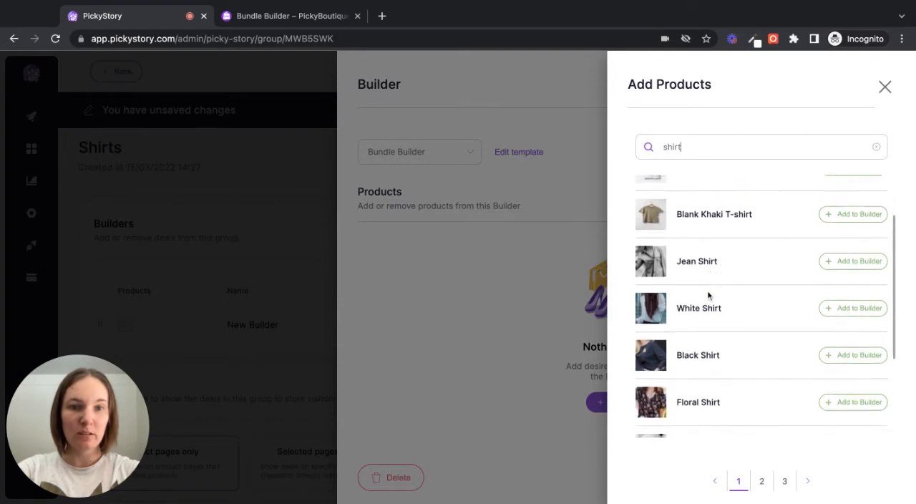
left_click(762, 481)
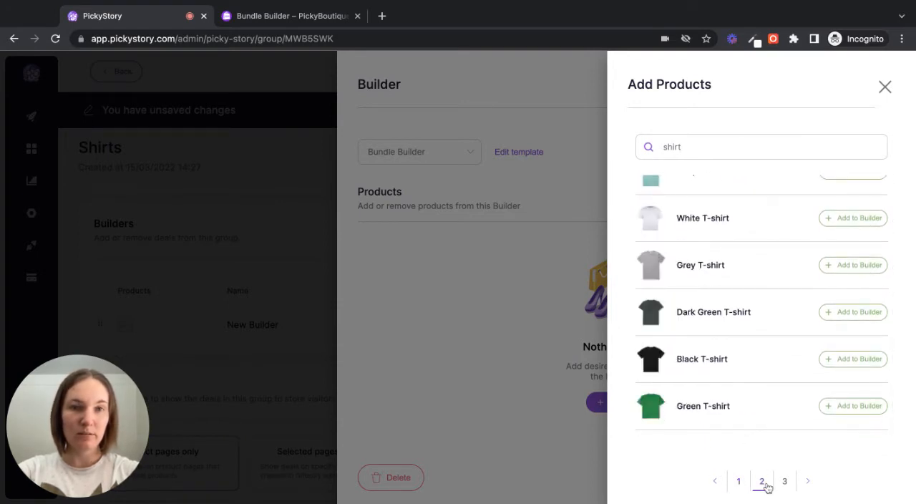
left_click(854, 223)
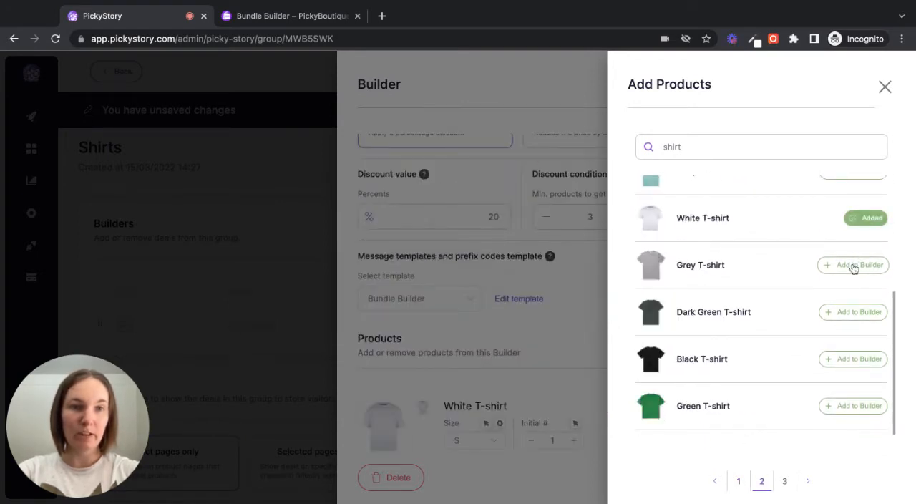
left_click(854, 265)
left_click(855, 313)
left_click(864, 363)
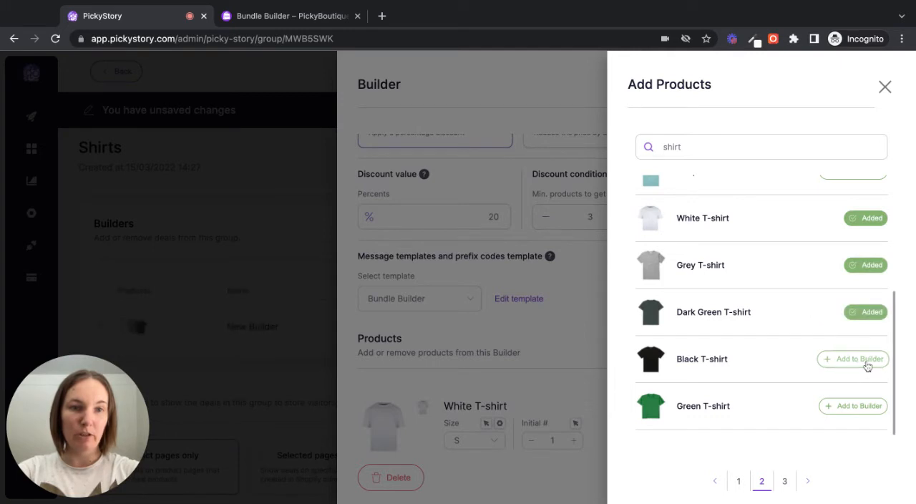
left_click(859, 414)
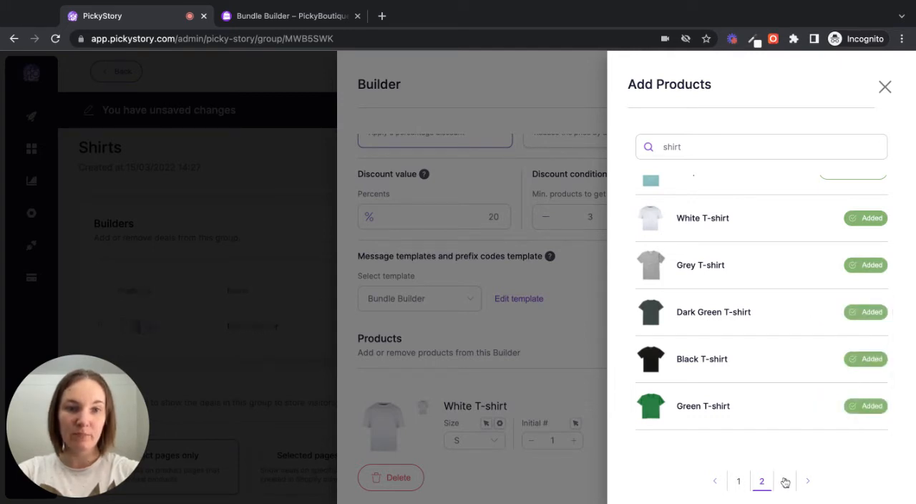
- Add the Red, Purple, Brown and Blue T-shirts to the builder and close the product selection
left_click(784, 481)
left_click(855, 195)
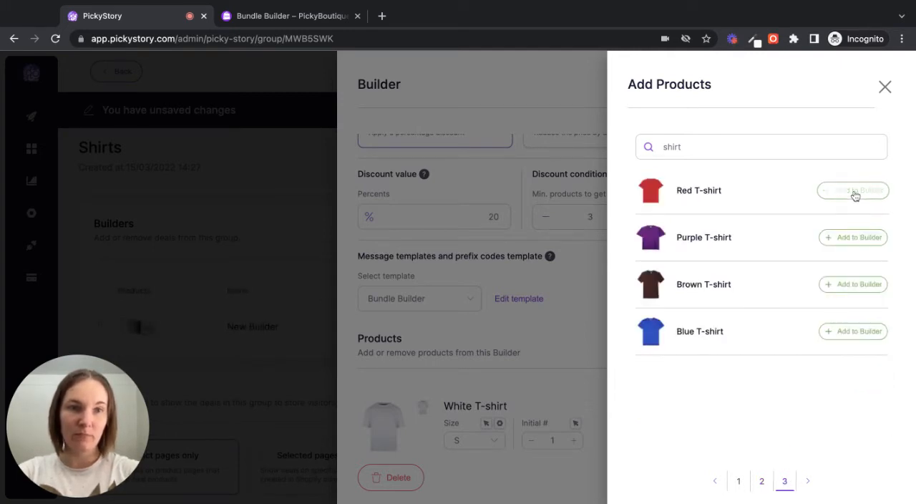
left_click(852, 237)
left_click(858, 285)
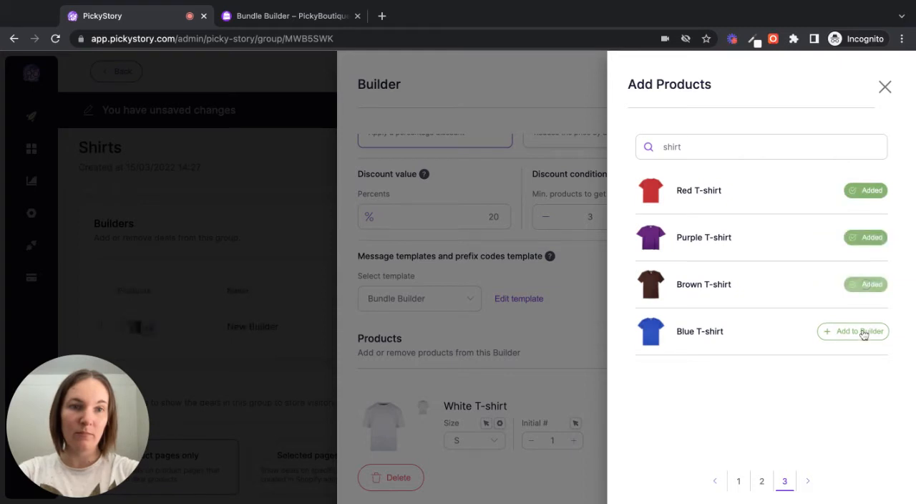
left_click(863, 331)
left_click(539, 337)
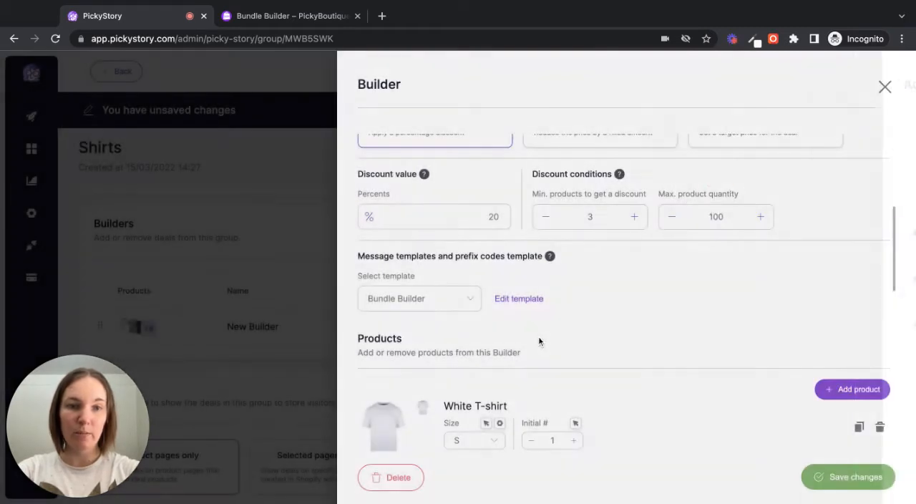
- Save the builder with its selected products and return to the Shirts deal group
scroll(663, 395, "down", 2)
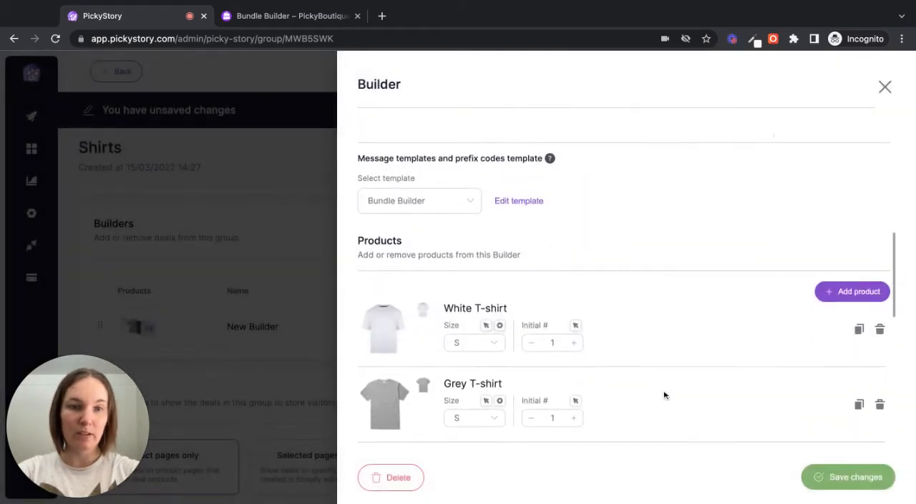
left_click(847, 477)
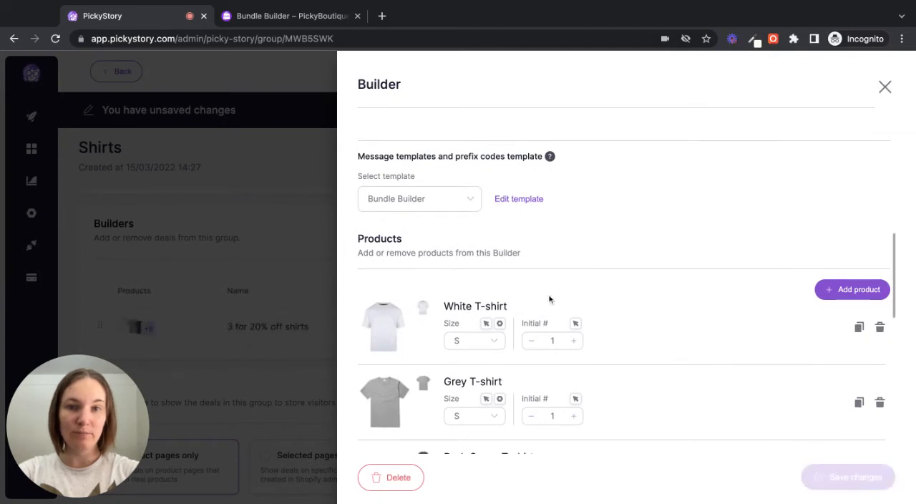
left_click(317, 272)
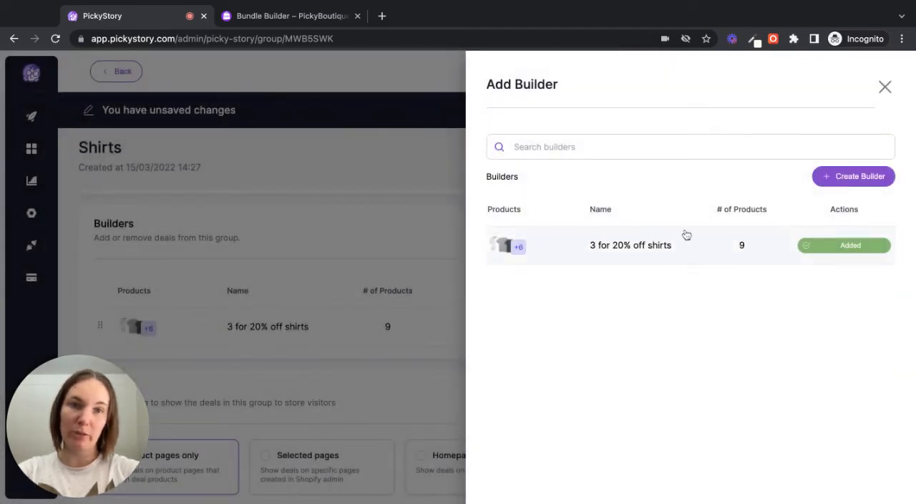
left_click(342, 284)
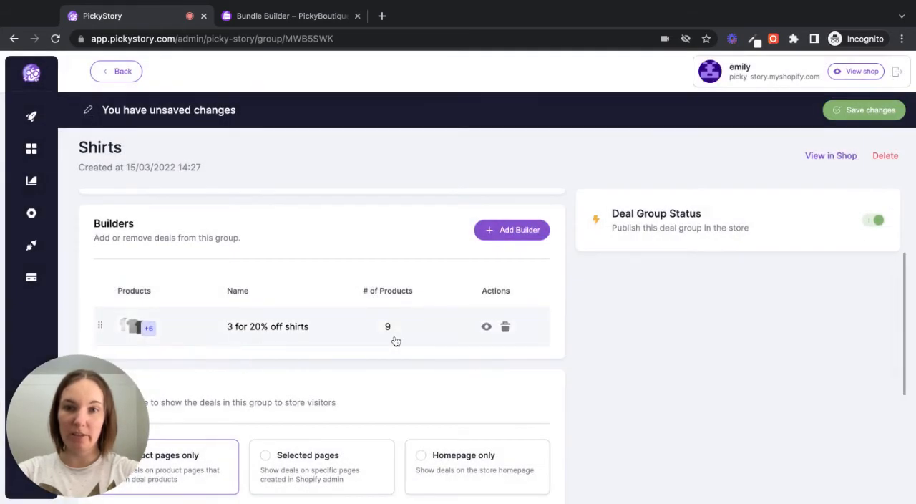
- Set the deal group's page display to Advanced and examine its path URL settings
scroll(408, 378, "down", 2)
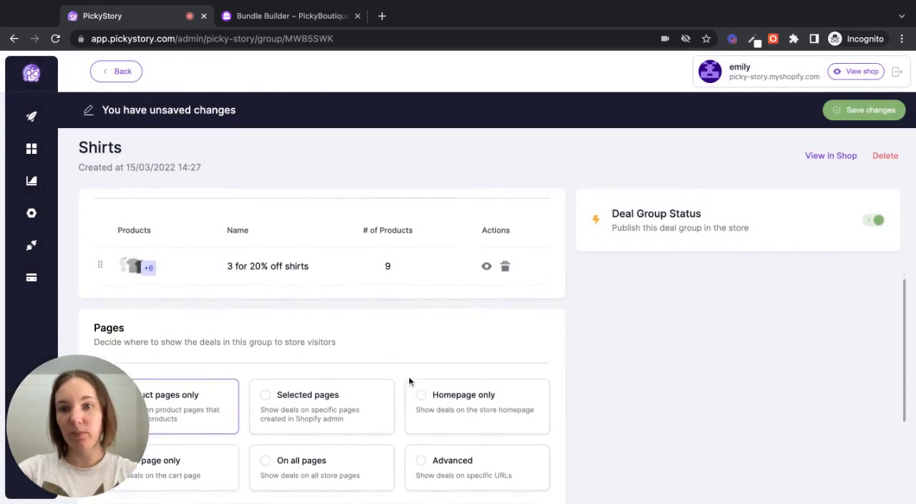
scroll(410, 382, "down", 1)
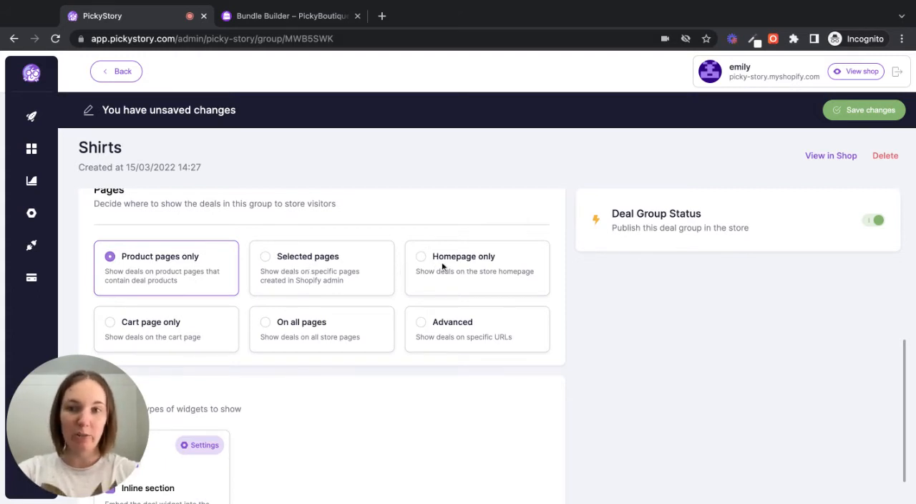
left_click(456, 330)
scroll(384, 372, "down", 3)
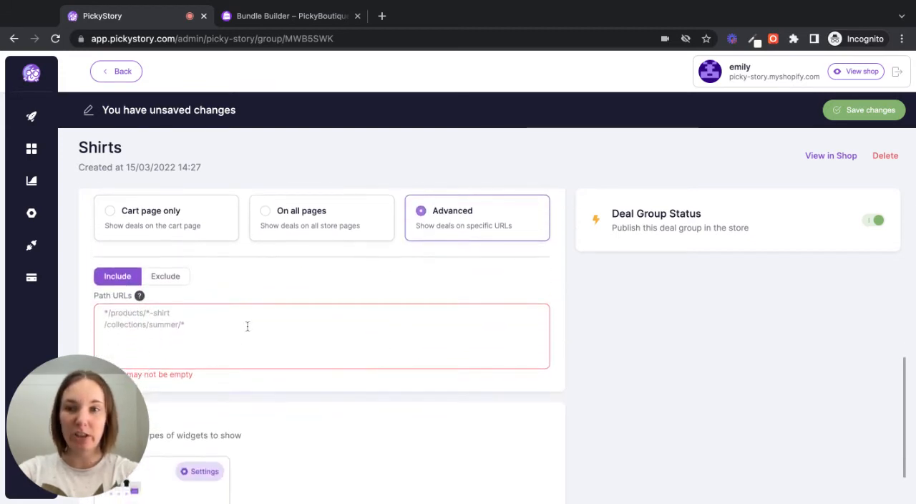
scroll(336, 321, "up", 2)
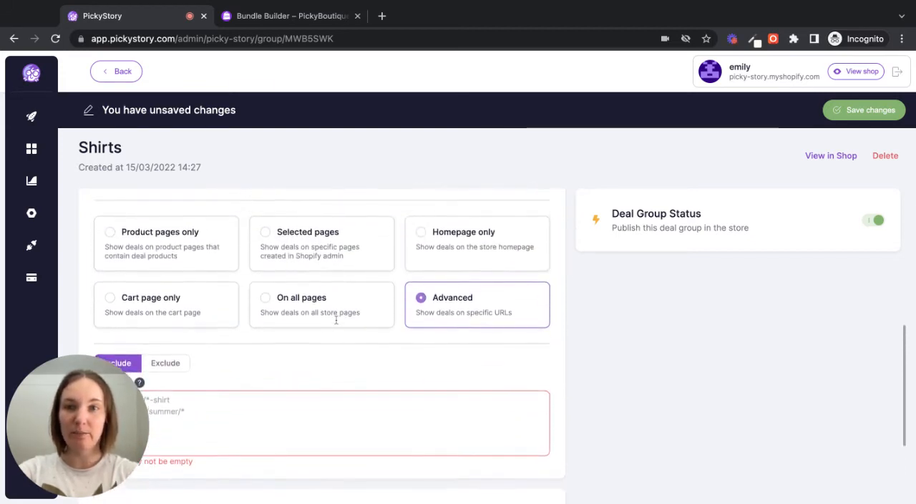
- Show the deals on selected pages, enable the "Build your custom bundle" store page, and save the deal group
left_click(266, 232)
scroll(316, 373, "down", 2)
scroll(315, 372, "down", 1)
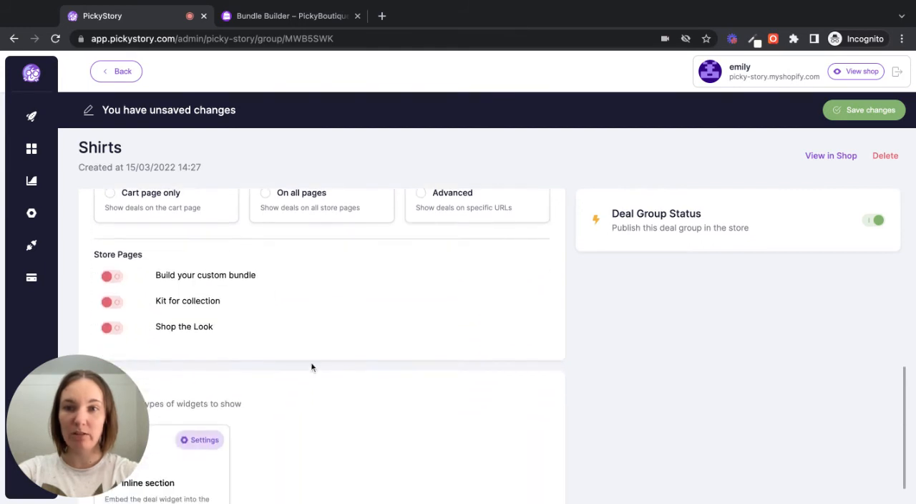
left_click(113, 276)
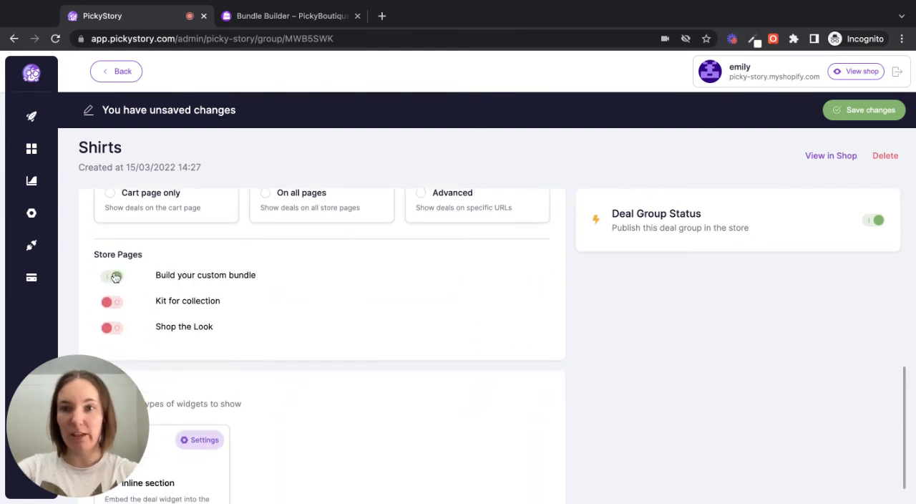
scroll(325, 363, "down", 2)
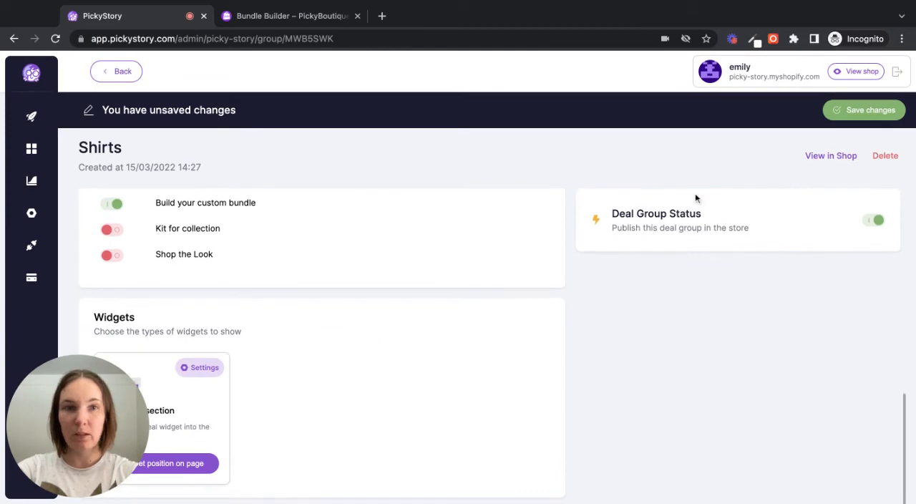
left_click(863, 109)
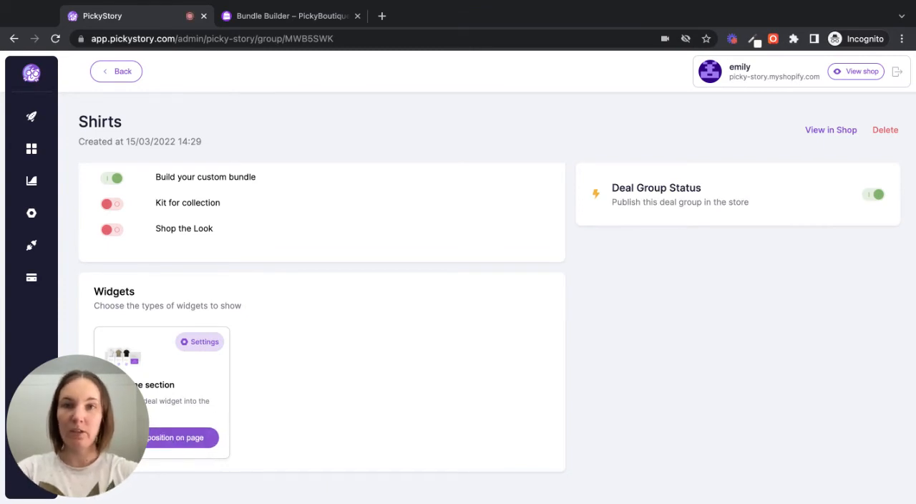
- Place the Builders / Carousel widget below the "Build your custom bundle" page title and return to the deal group
left_click(179, 437)
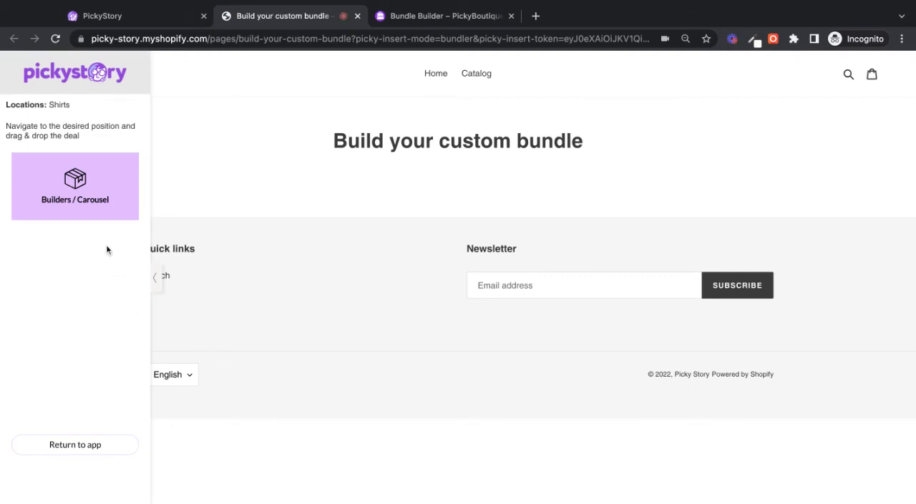
left_click_drag(77, 180, 344, 202)
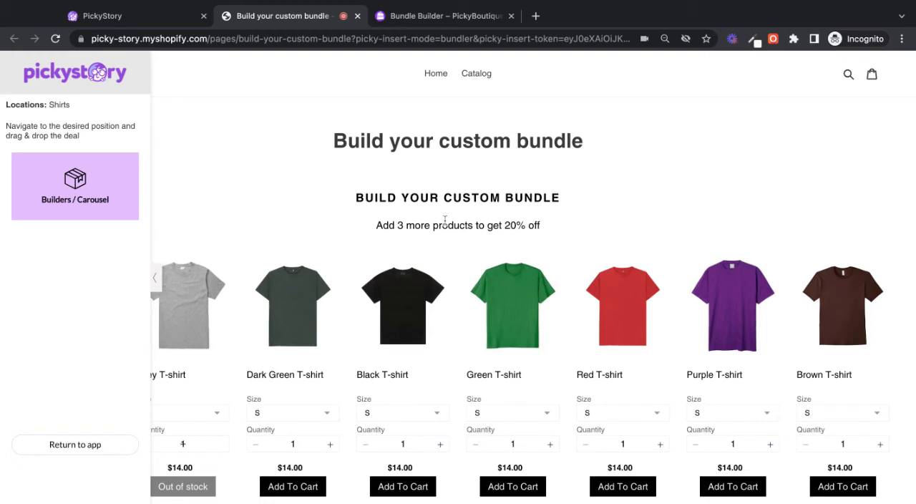
scroll(436, 198, "down", 3)
scroll(436, 260, "up", 3)
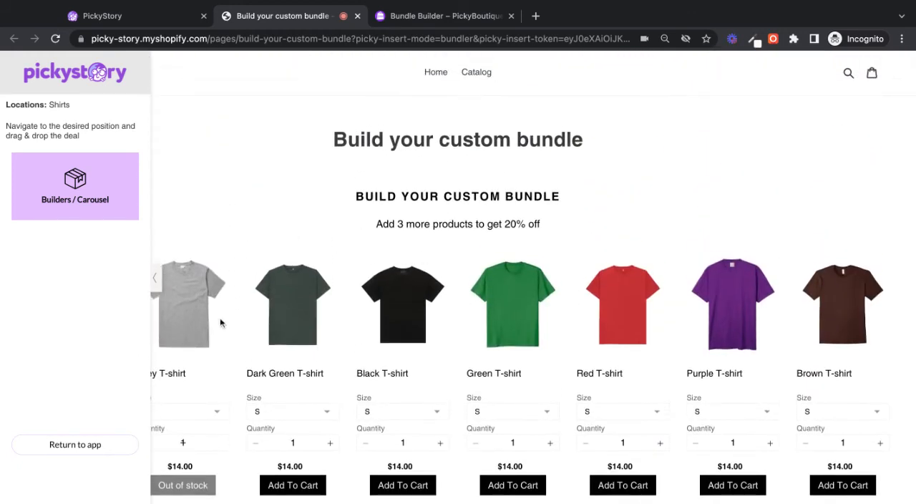
left_click(92, 445)
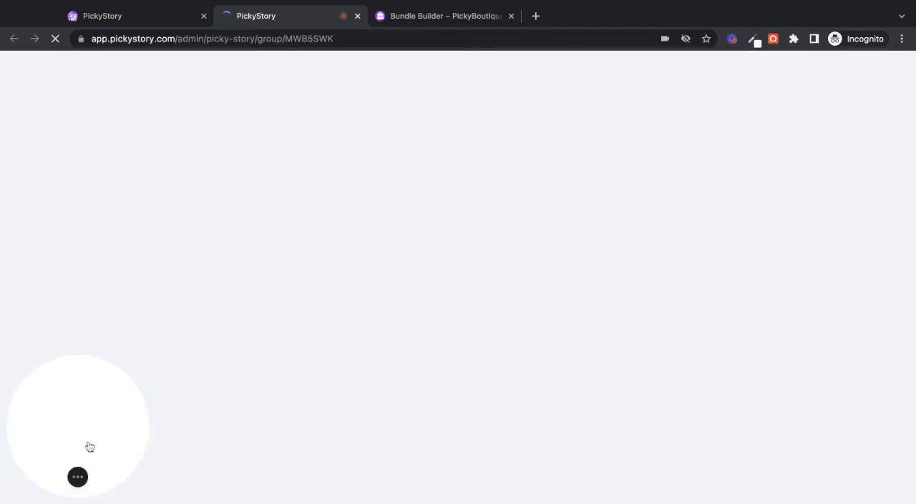
- View the "3 for 20% off shirts" deal in the shop and add the Black, Green and Red T-shirts to the bundle
scroll(313, 355, "down", 3)
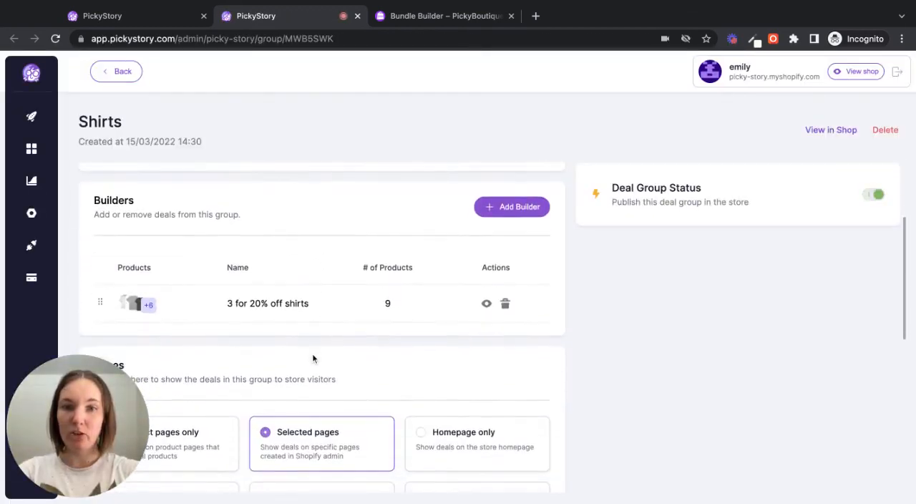
left_click(488, 306)
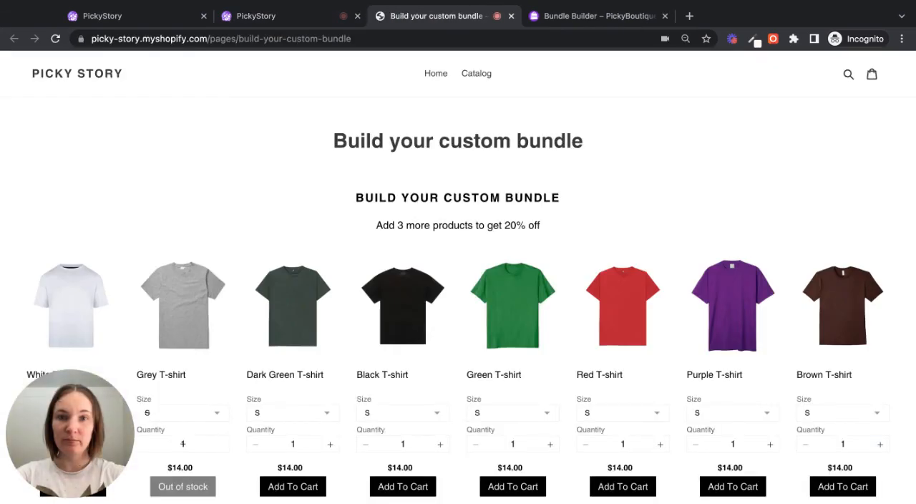
scroll(465, 301, "down", 2)
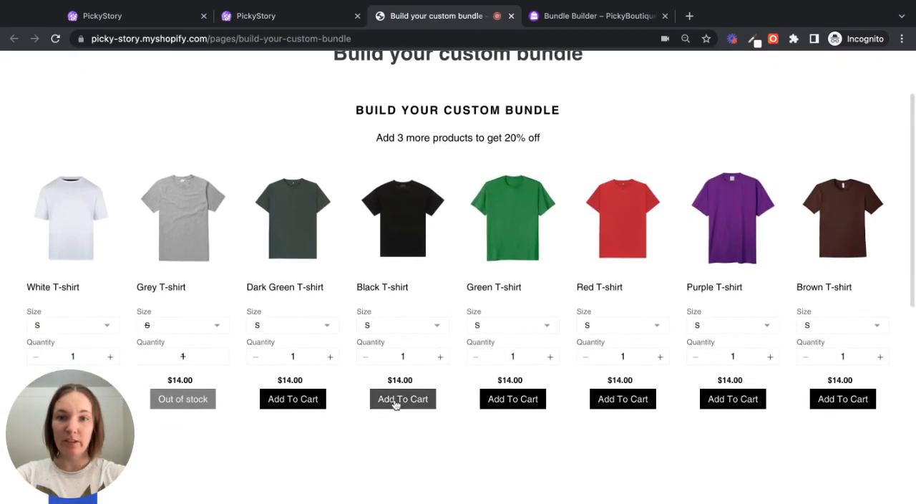
left_click(395, 405)
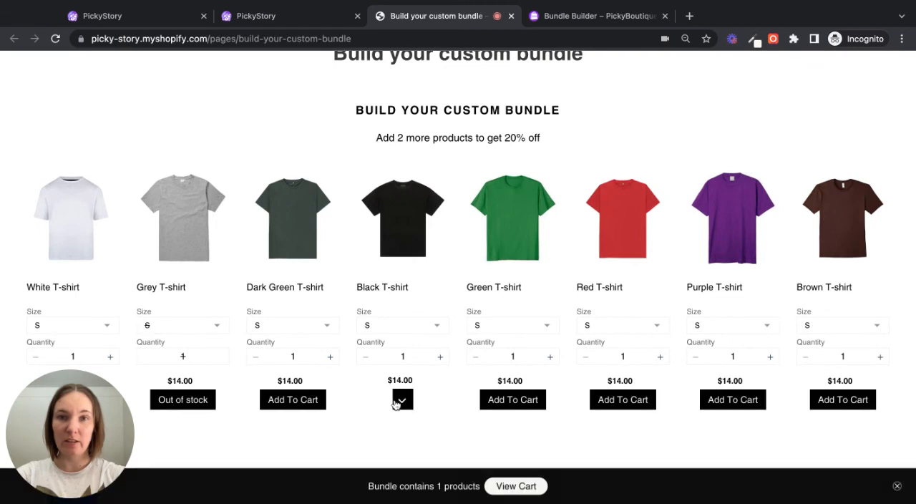
left_click(526, 402)
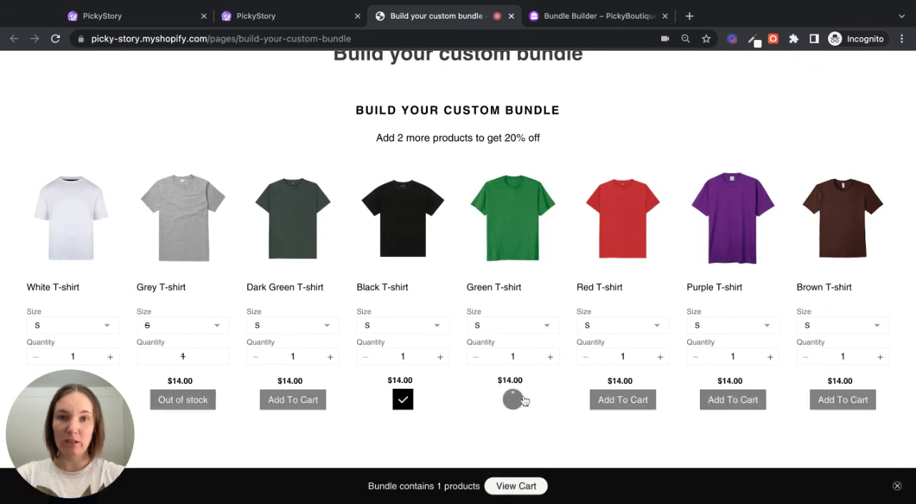
left_click(620, 406)
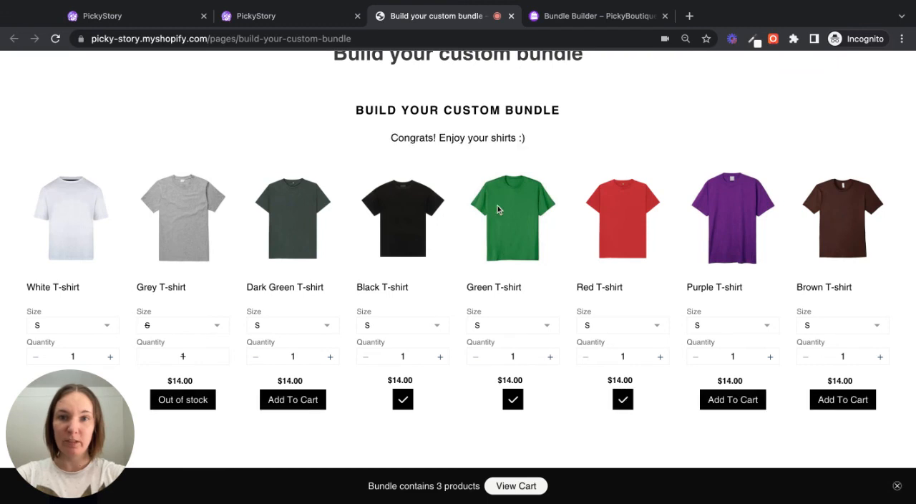
scroll(549, 154, "up", 2)
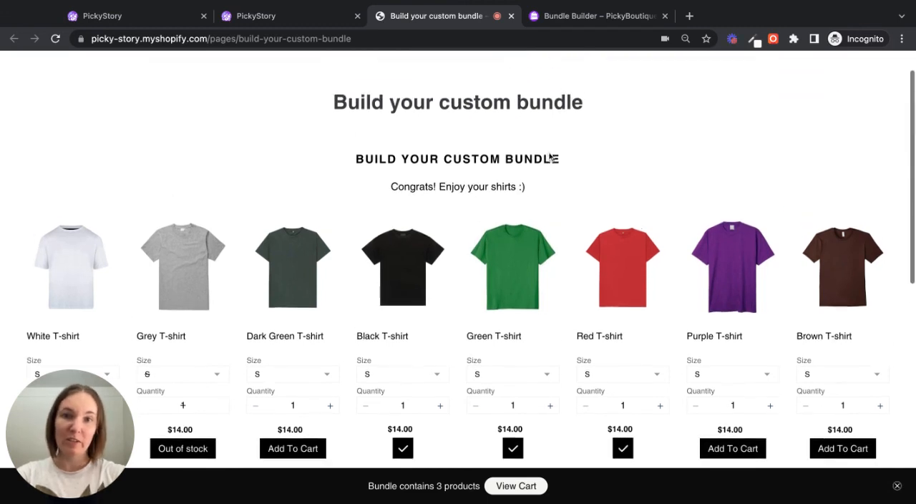
scroll(550, 156, "up", 1)
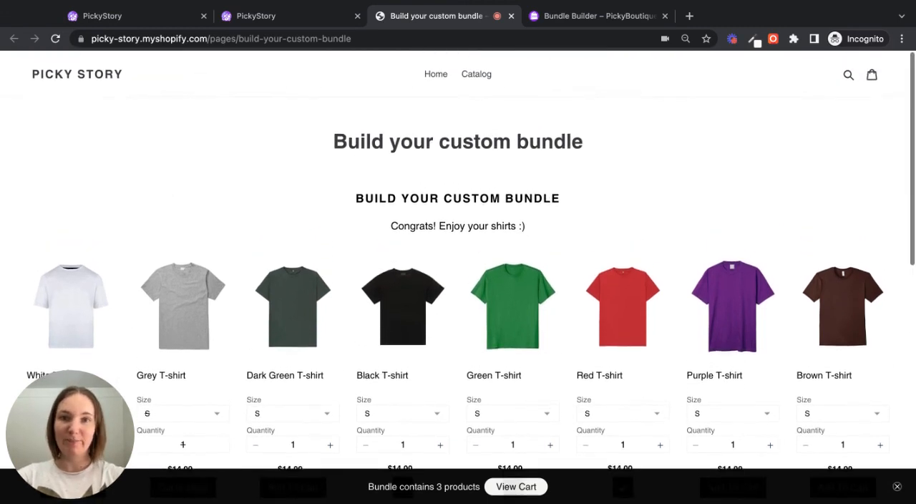